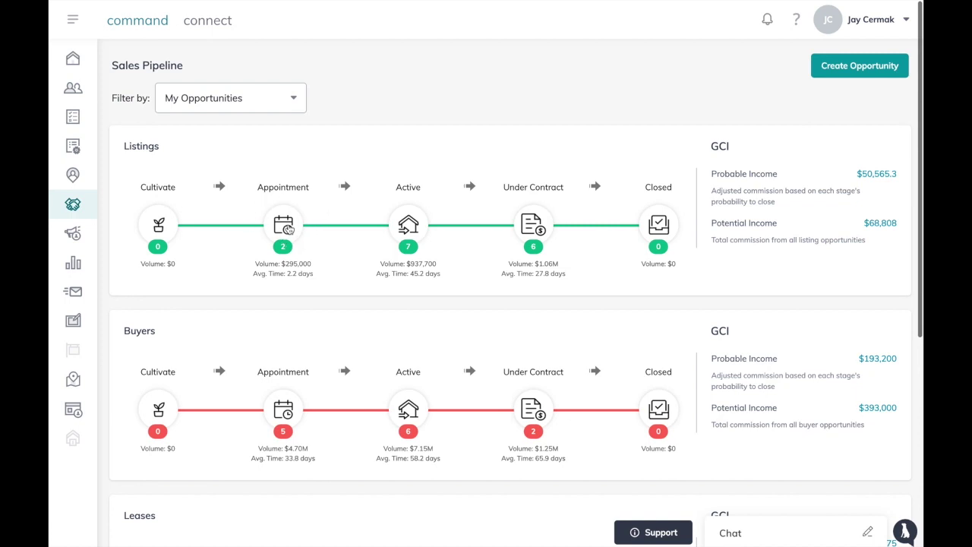
Step: Open the stage settings for the Listings Appointment phase and view the Scheduling stage's editable details
left_click(288, 229)
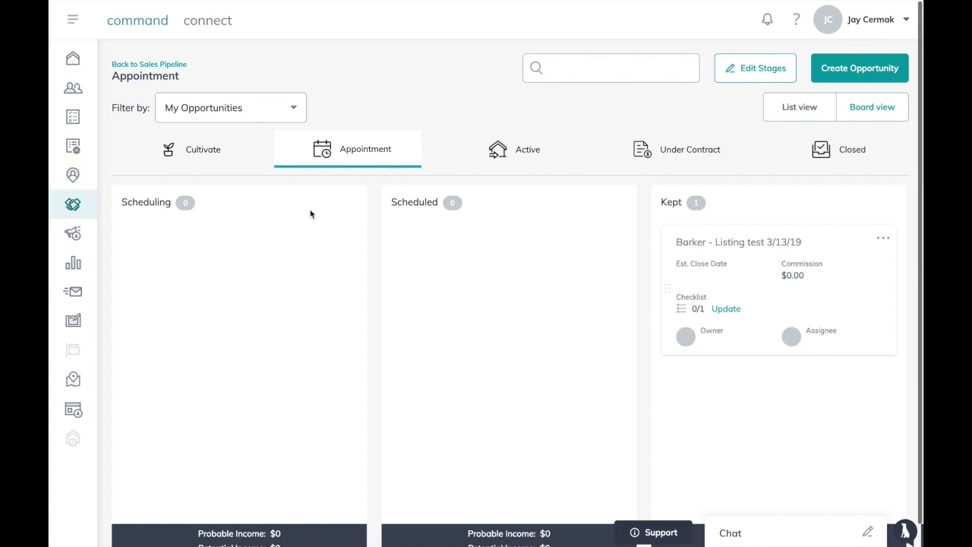
left_click(758, 70)
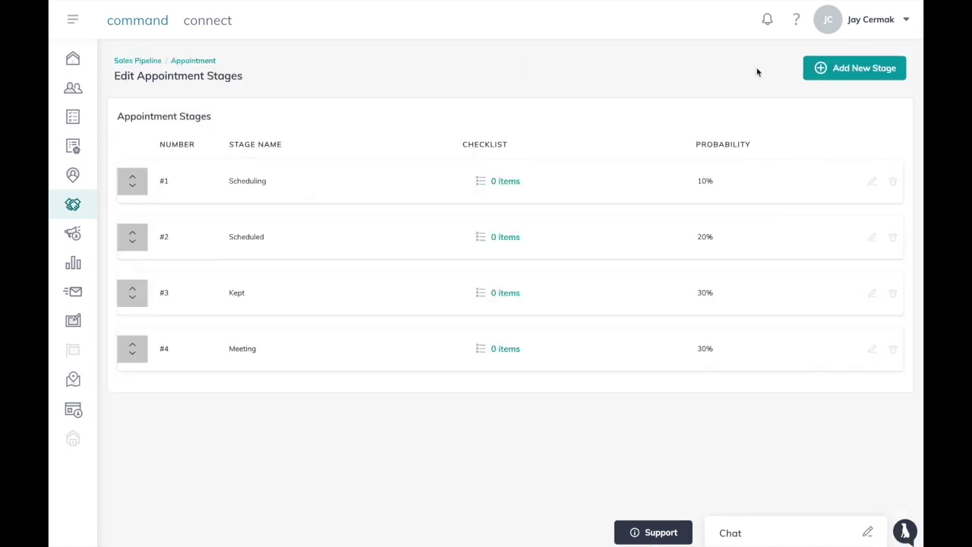
left_click(873, 182)
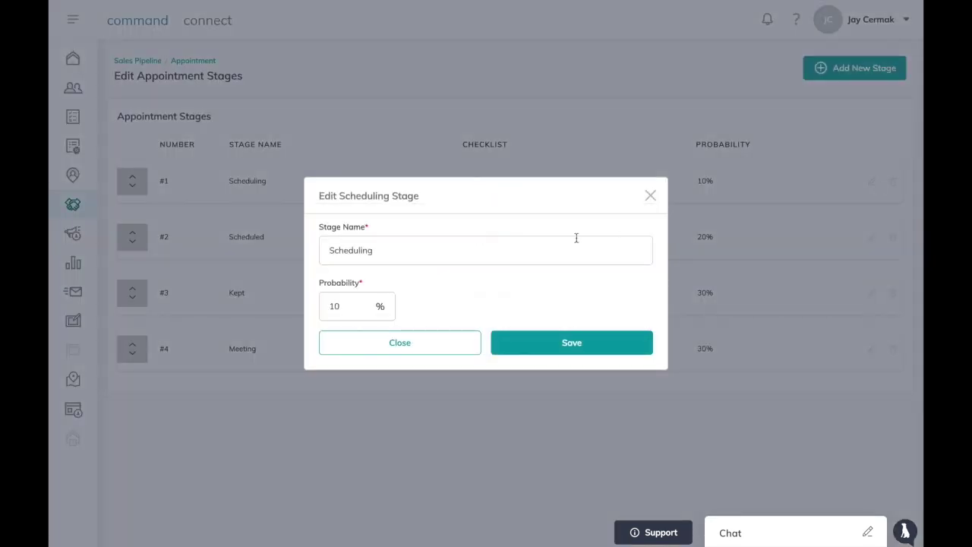
left_click(653, 196)
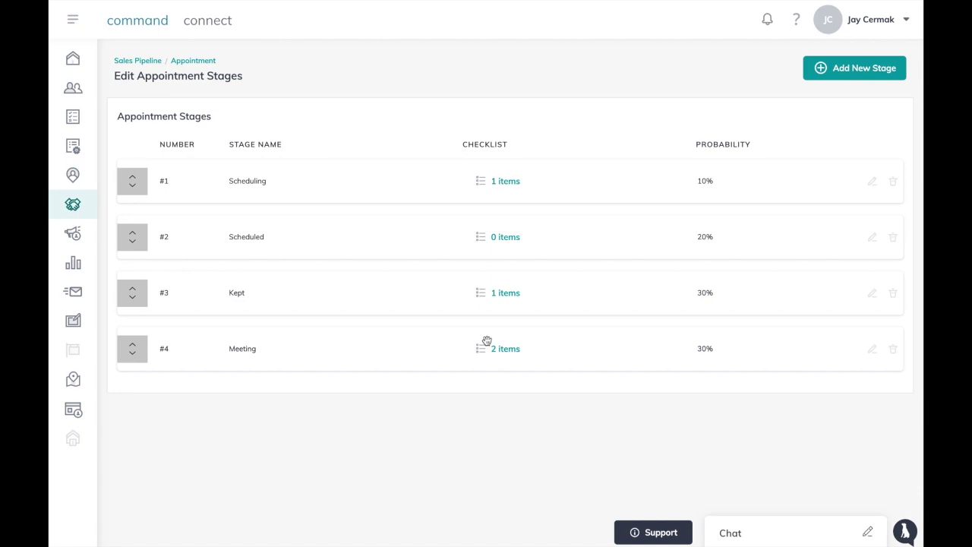
Step: Start a new appointment stage named "Rescheduled" with a probability of 20%
left_click(855, 69)
left_click(571, 202)
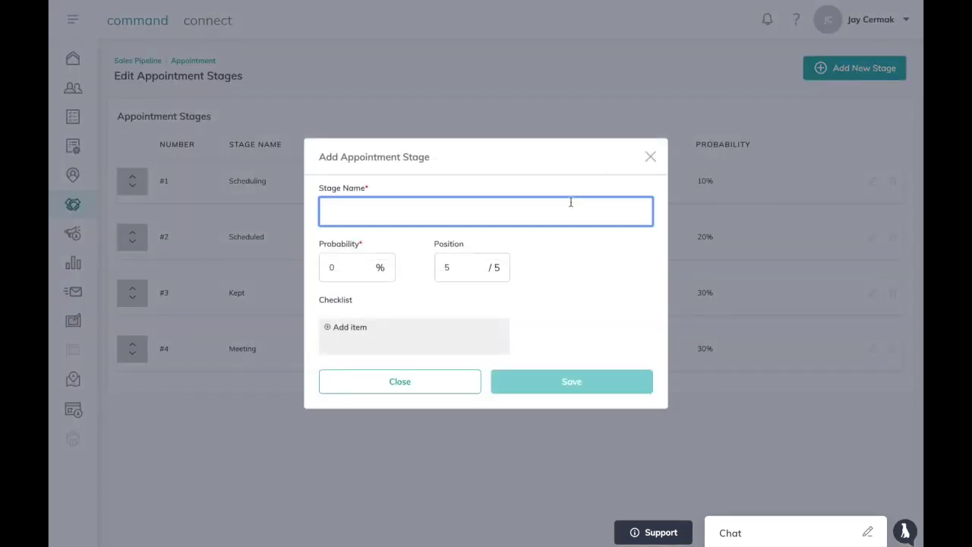
type("Rescheduled")
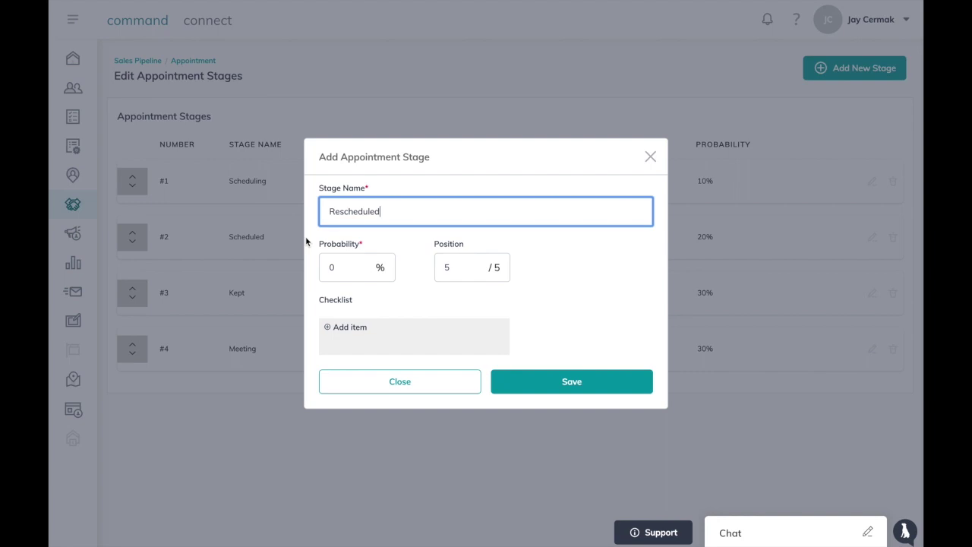
left_click(359, 262)
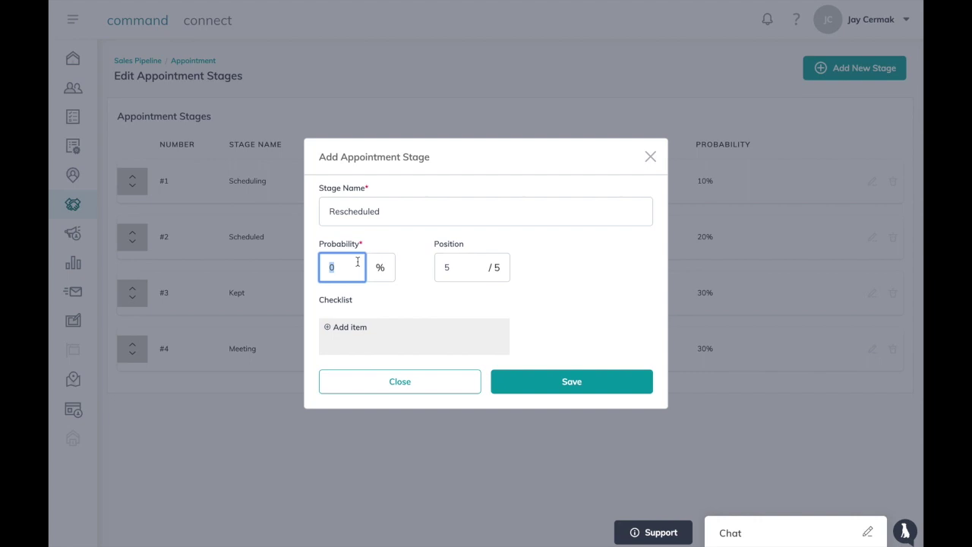
type("20")
Step: Add the checklist item "Confirm Rescheduled Appointment" to the new stage
left_click(380, 332)
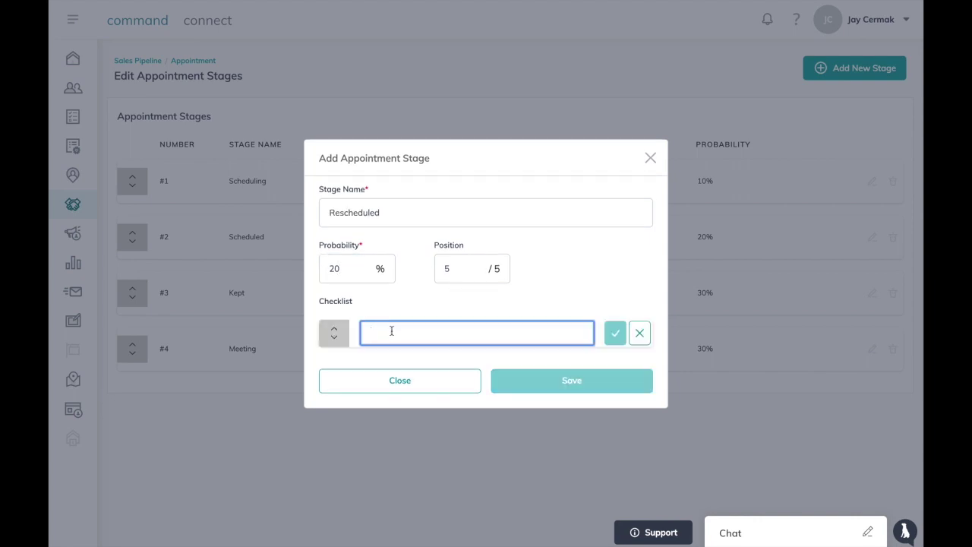
type("Confirm Resched")
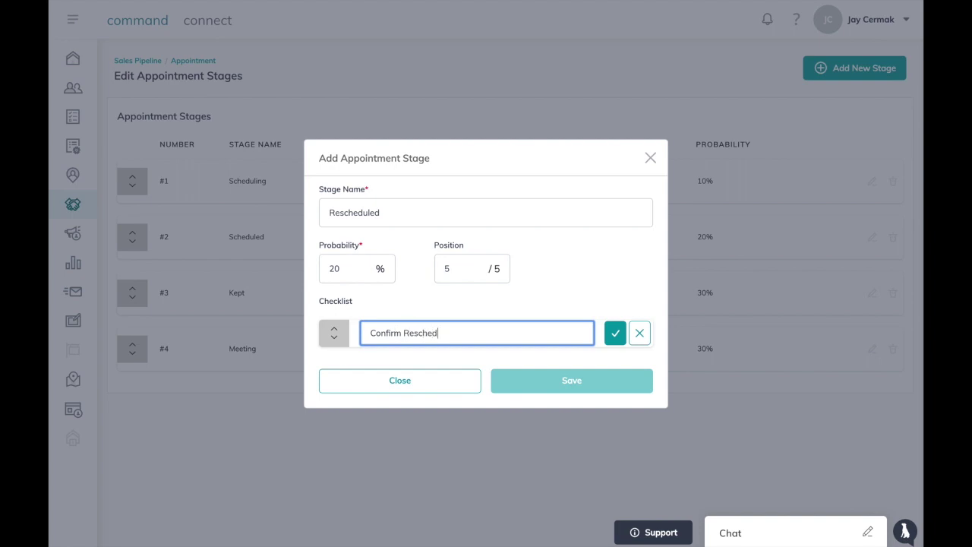
type("uled Appointment")
left_click(612, 342)
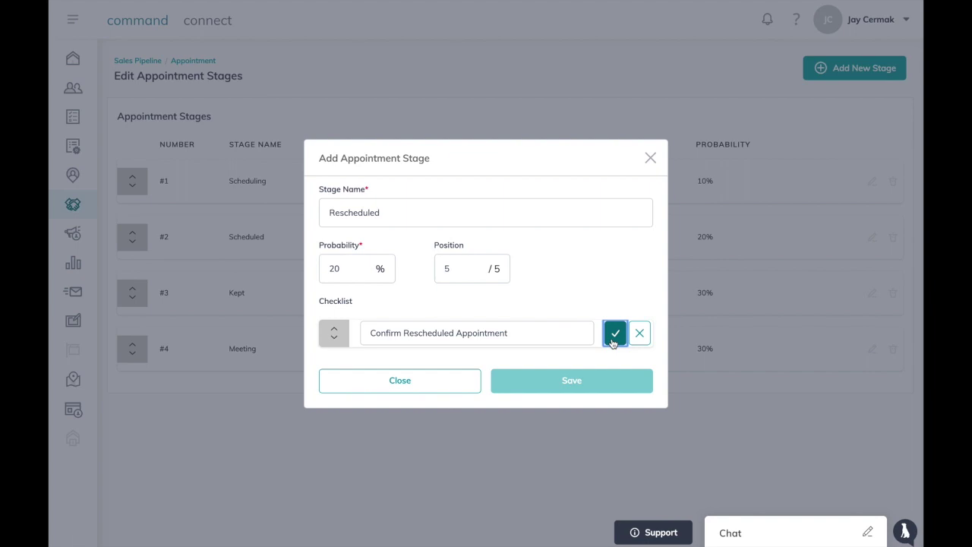
Step: Add a second checklist item named "Test 2" to the Rescheduled stage
left_click(372, 355)
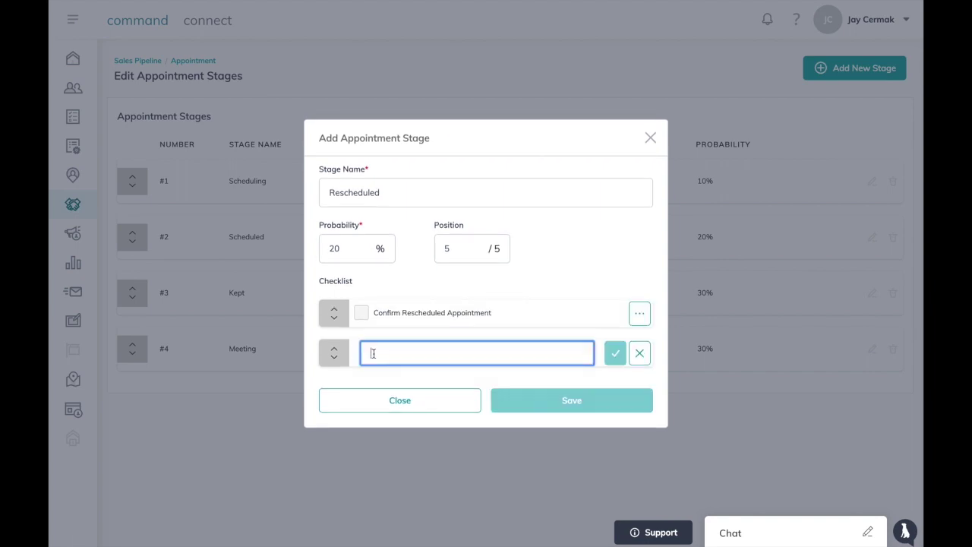
type("Test 3")
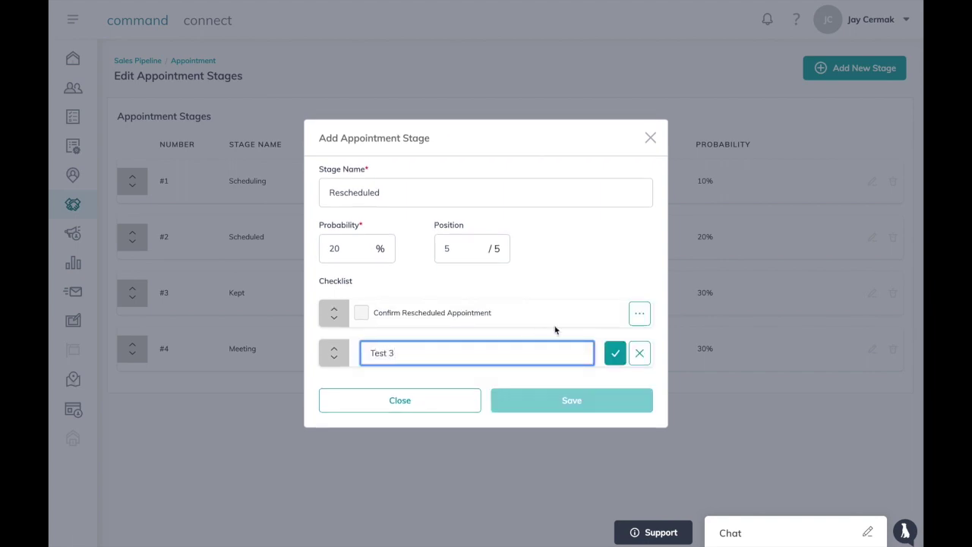
type("2")
key("BackSpace")
key("BackSpace")
type("2")
left_click(614, 354)
Step: Add a third checklist item named "Test item 3" and save the Rescheduled stage
left_click(447, 394)
type("T")
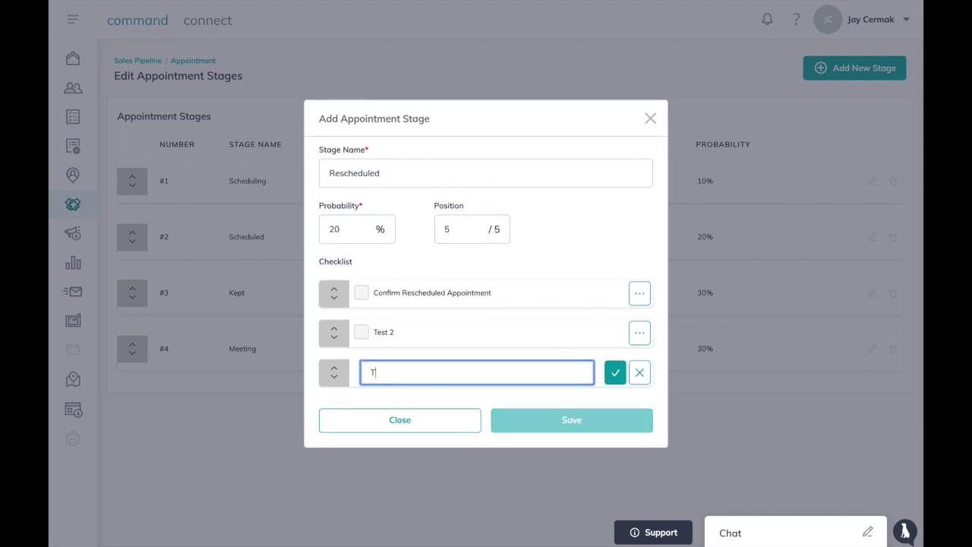
type("est item 3")
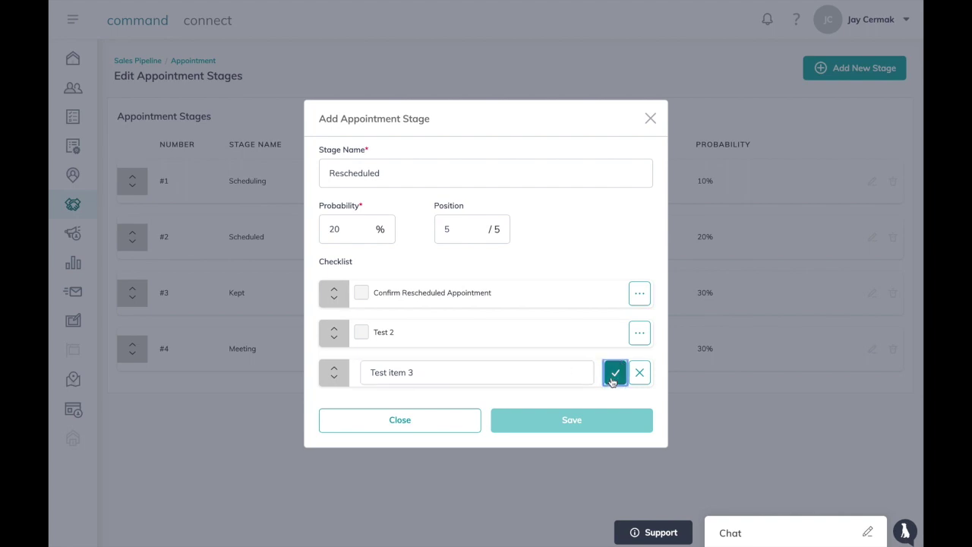
left_click(614, 373)
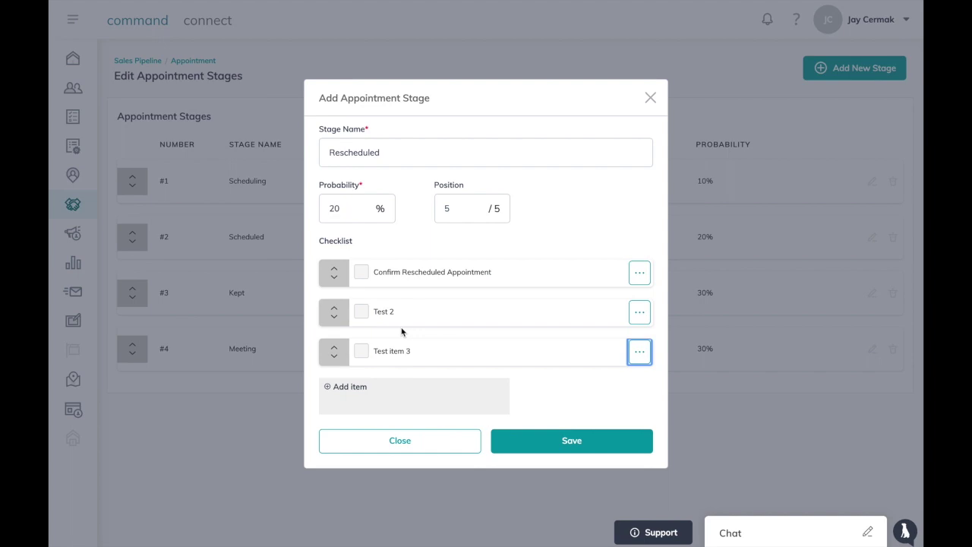
left_click(540, 447)
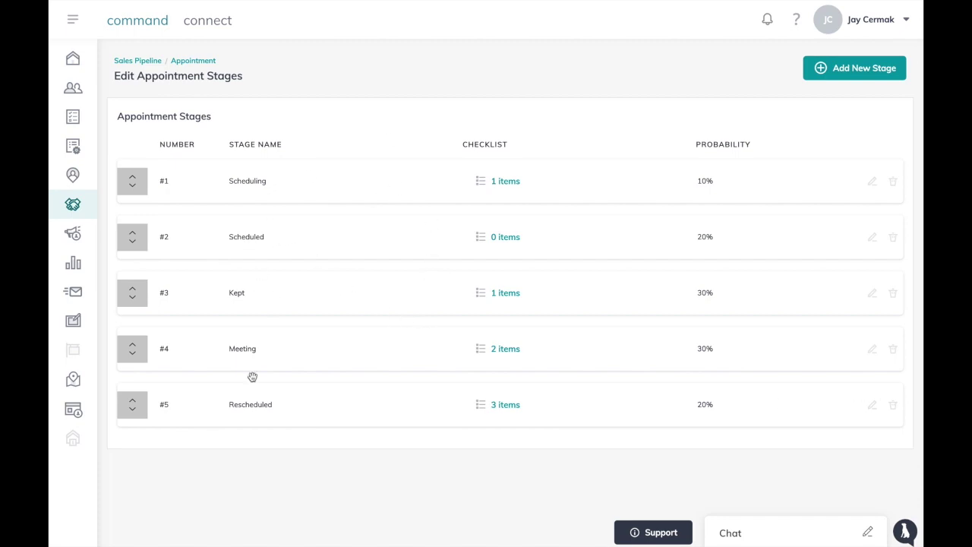
Step: Try reordering the stages by moving Rescheduled up to second place and back to the end
left_click(352, 415)
left_click_drag(353, 414, 352, 241)
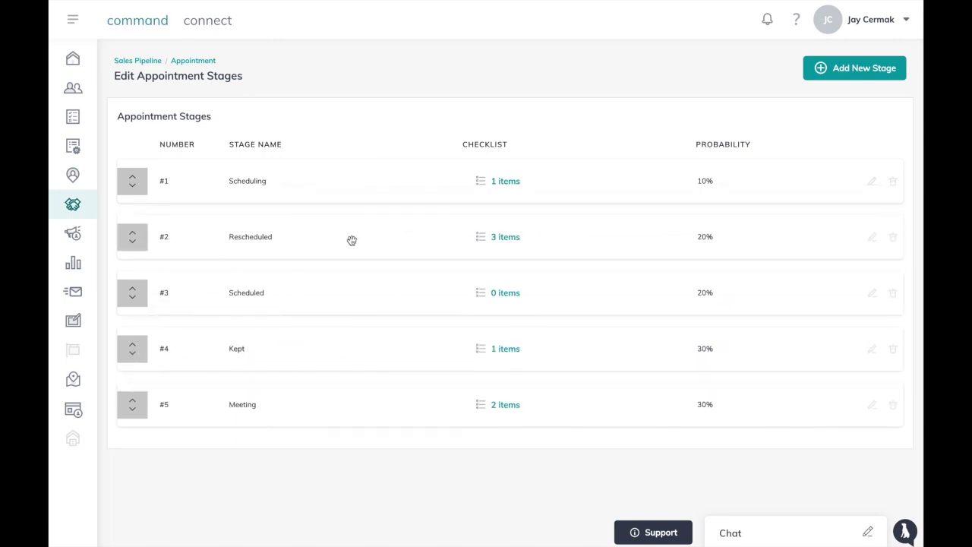
left_click_drag(351, 240, 346, 430)
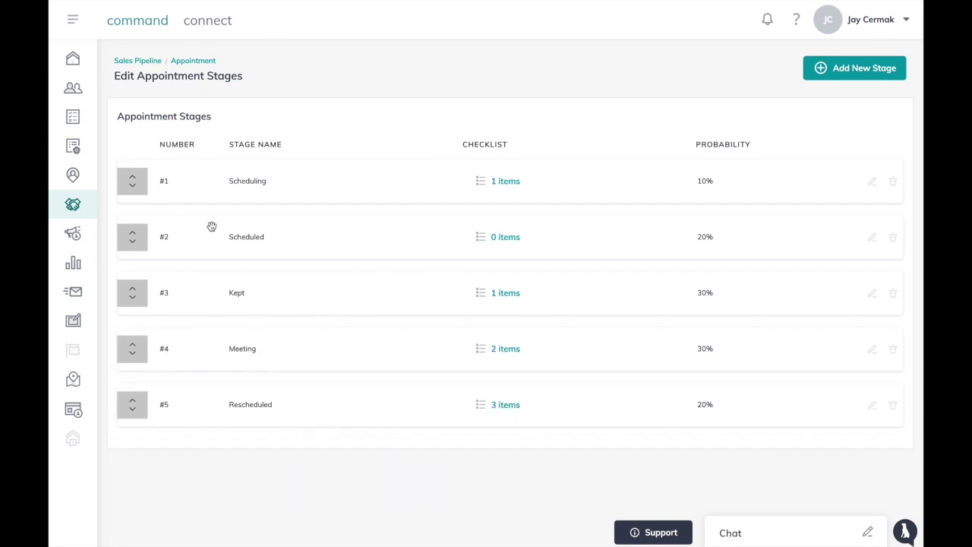
Step: Add the checklist item "Confirm Appointment" to the Scheduled stage and save the checklist
left_click(512, 240)
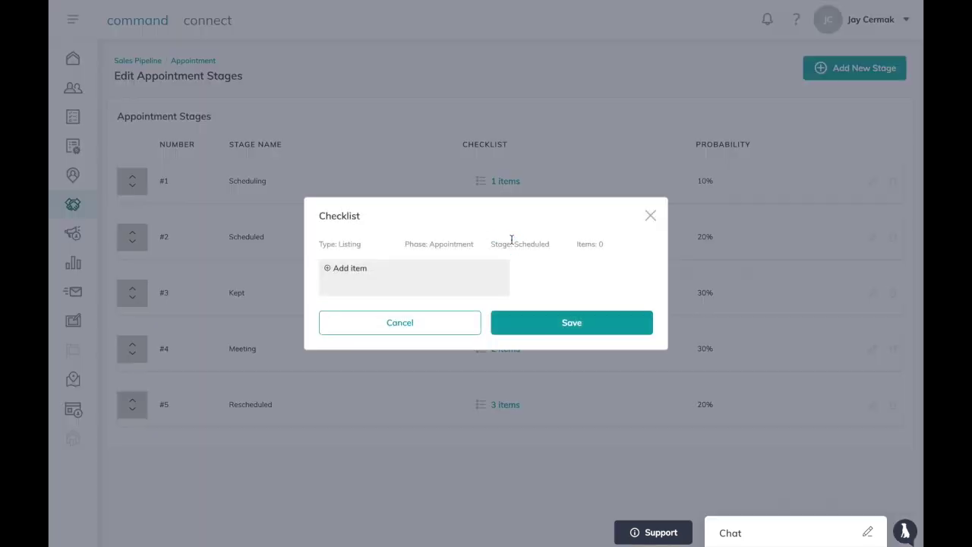
left_click(434, 279)
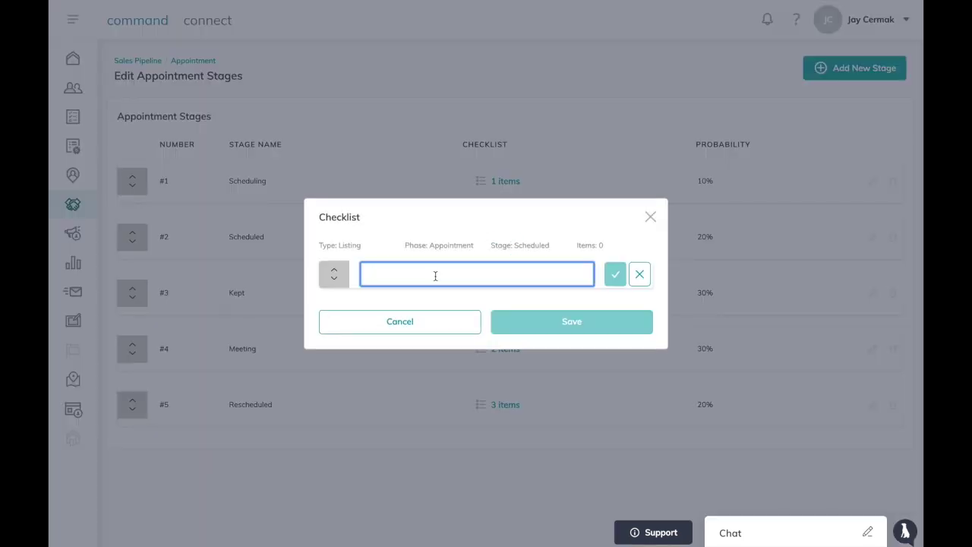
type("Confirm Apo")
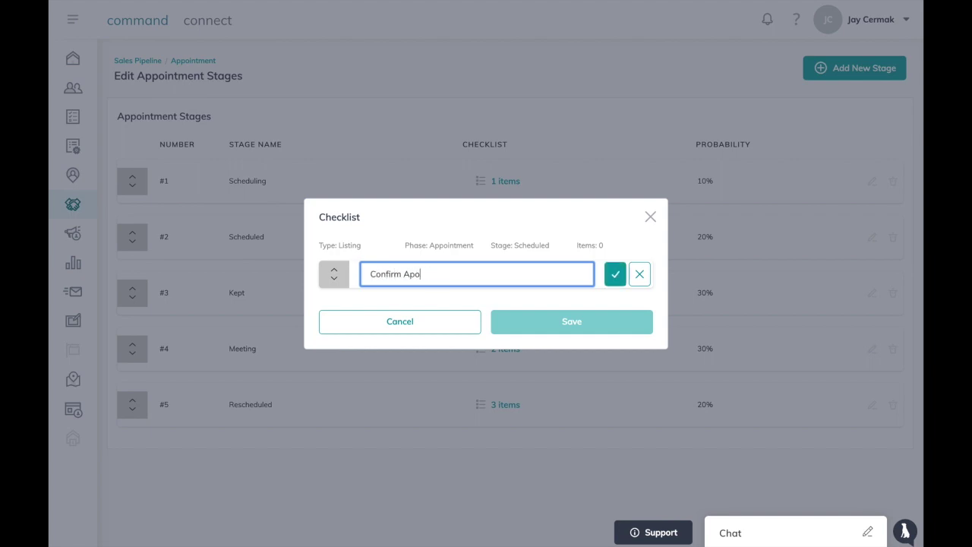
key("BackSpace")
type("pointment")
left_click(622, 278)
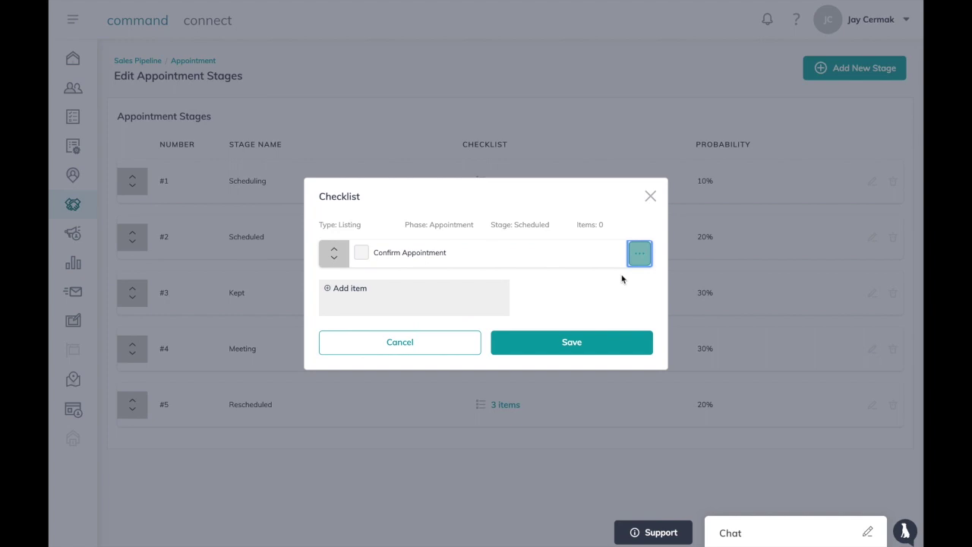
left_click(579, 342)
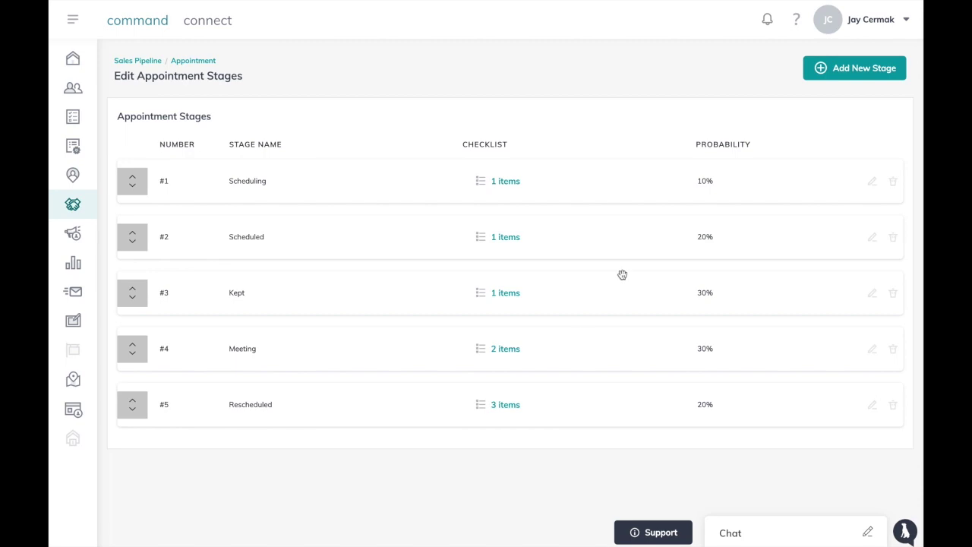
Step: Return to the Listings Appointment board and move the opportunity in the Meeting stage to Rescheduled
left_click(146, 61)
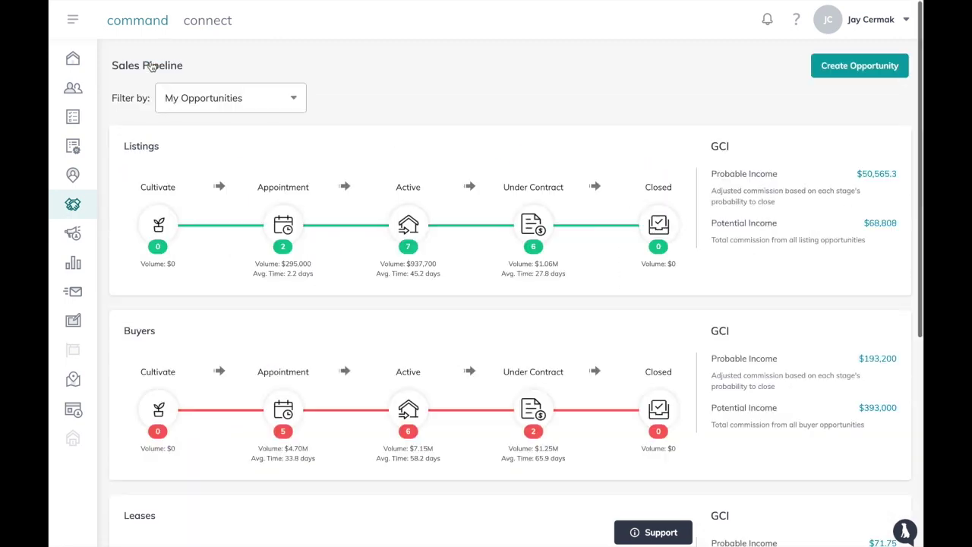
left_click(285, 224)
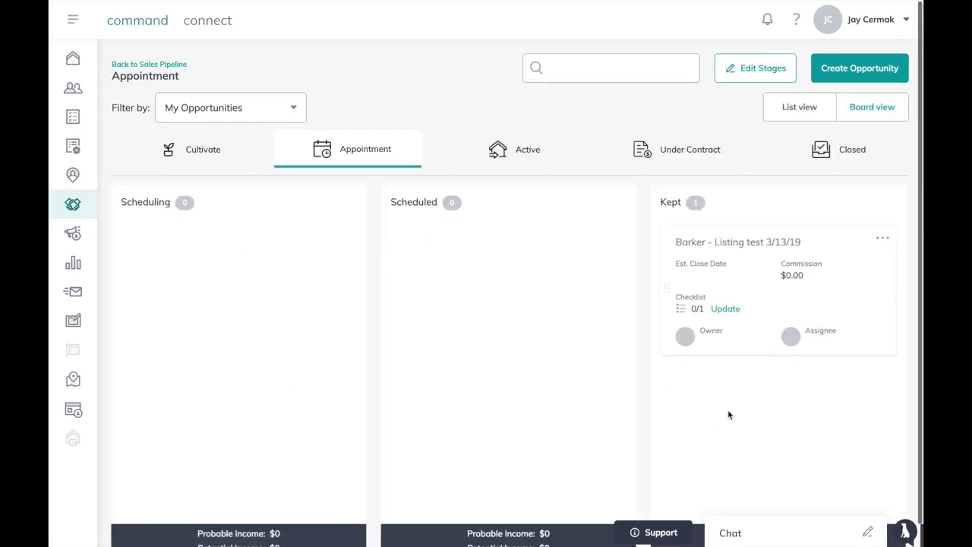
scroll(728, 411, "right", 5)
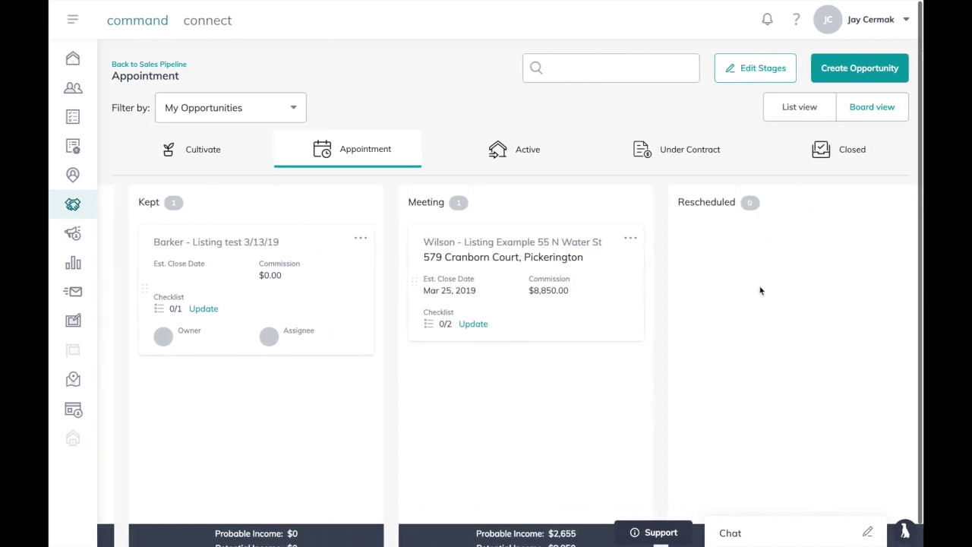
left_click_drag(499, 283, 733, 283)
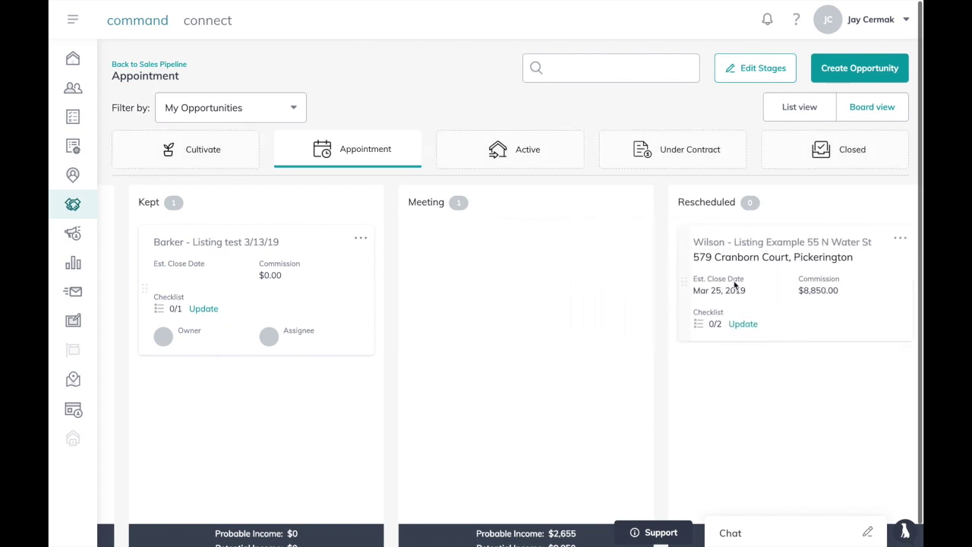
Step: Mark all three checklist items complete for the opportunity in the Rescheduled stage and close its checklist
left_click(748, 325)
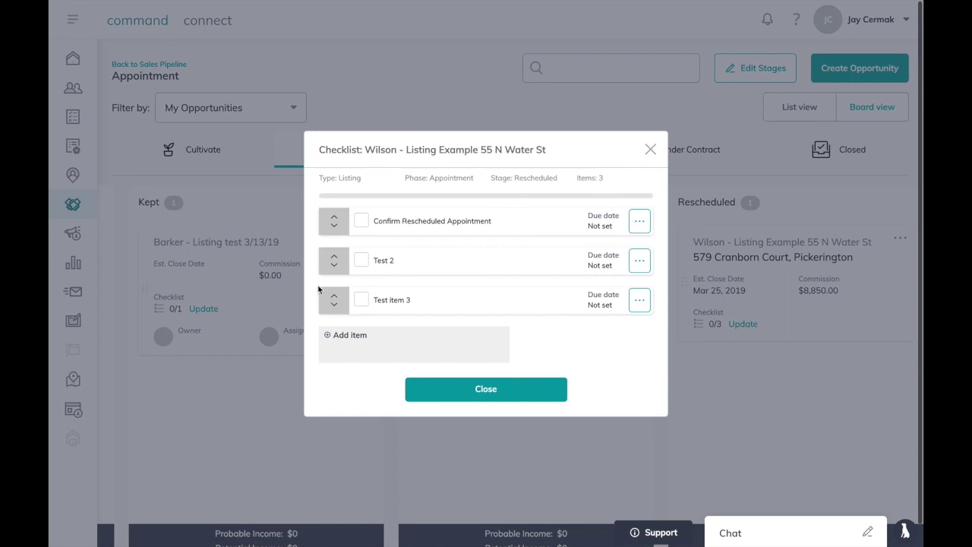
left_click(361, 220)
left_click(360, 261)
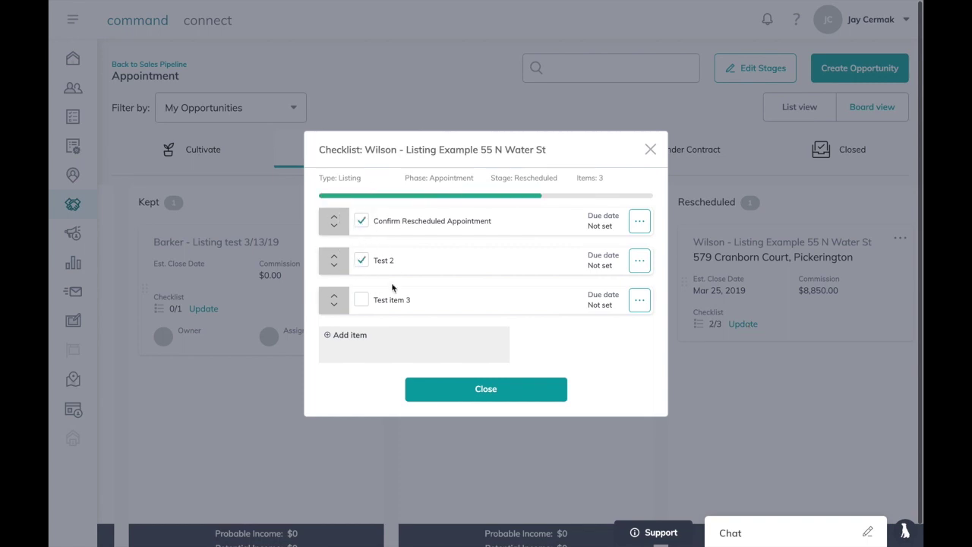
left_click(361, 300)
left_click(522, 391)
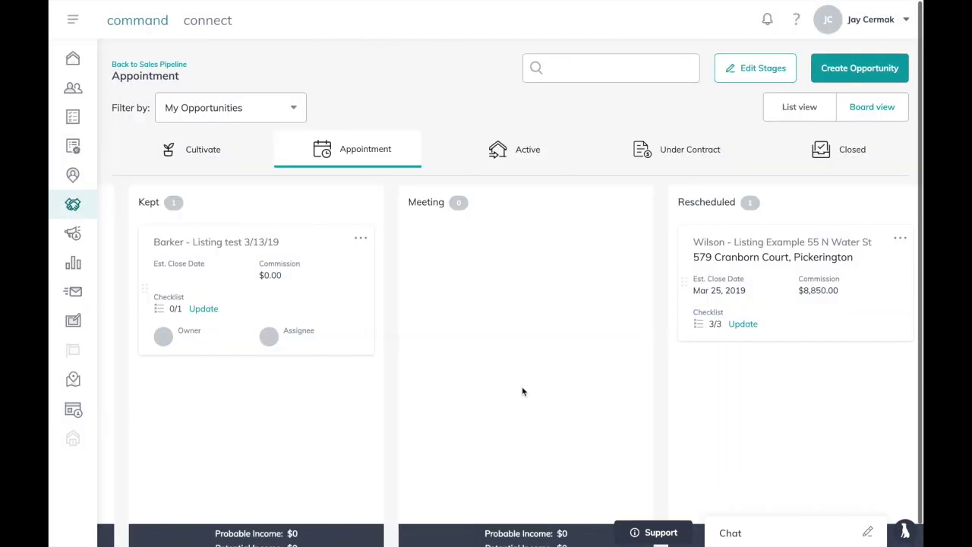